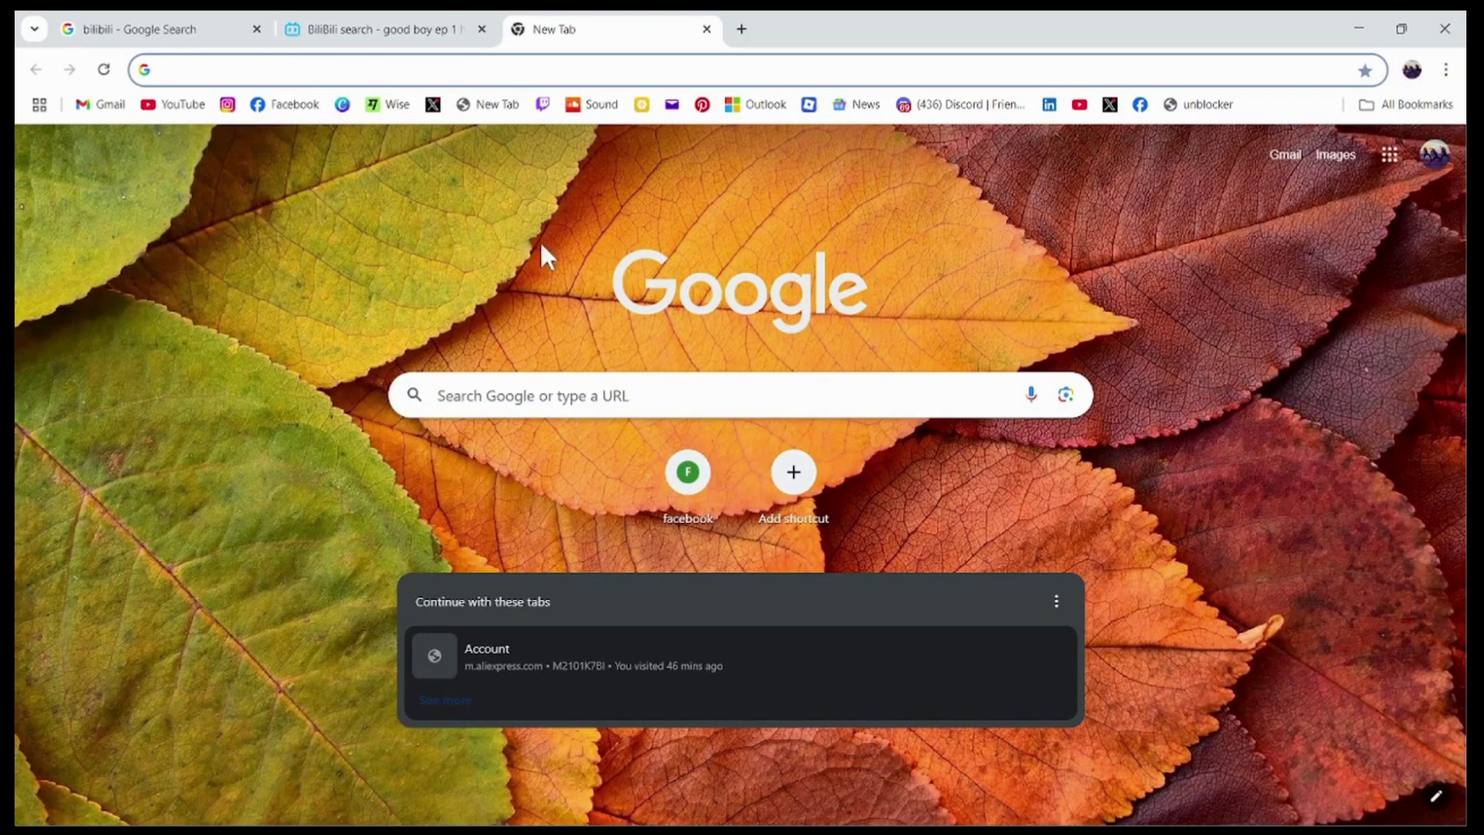
- Switch back to the 'bilibili - Google Search' tab
click(186, 28)
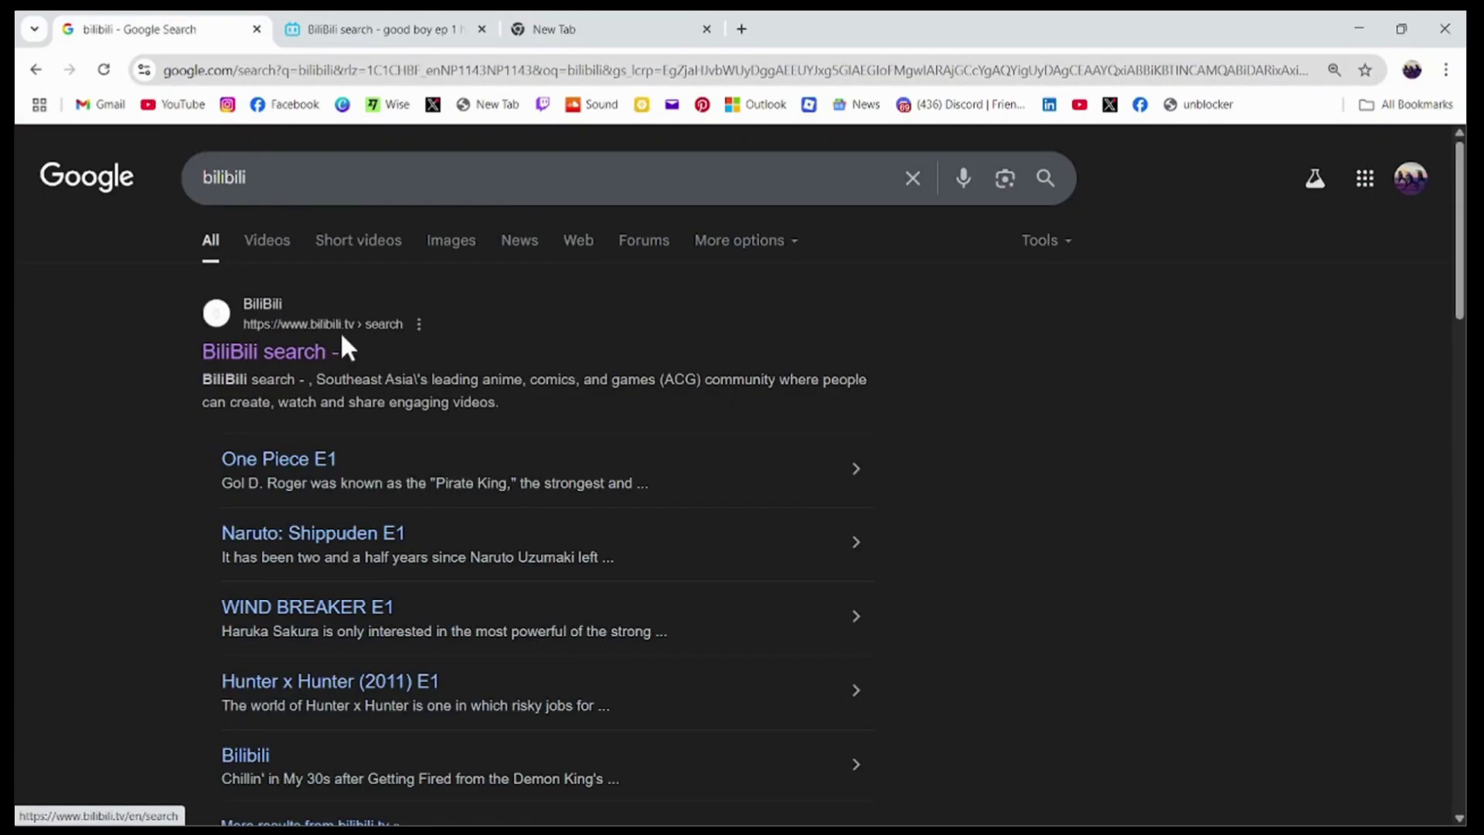
- Open the Good Boy Episode 7 Hindi Dubbed result from the BiliBili search in a new tab
click(406, 28)
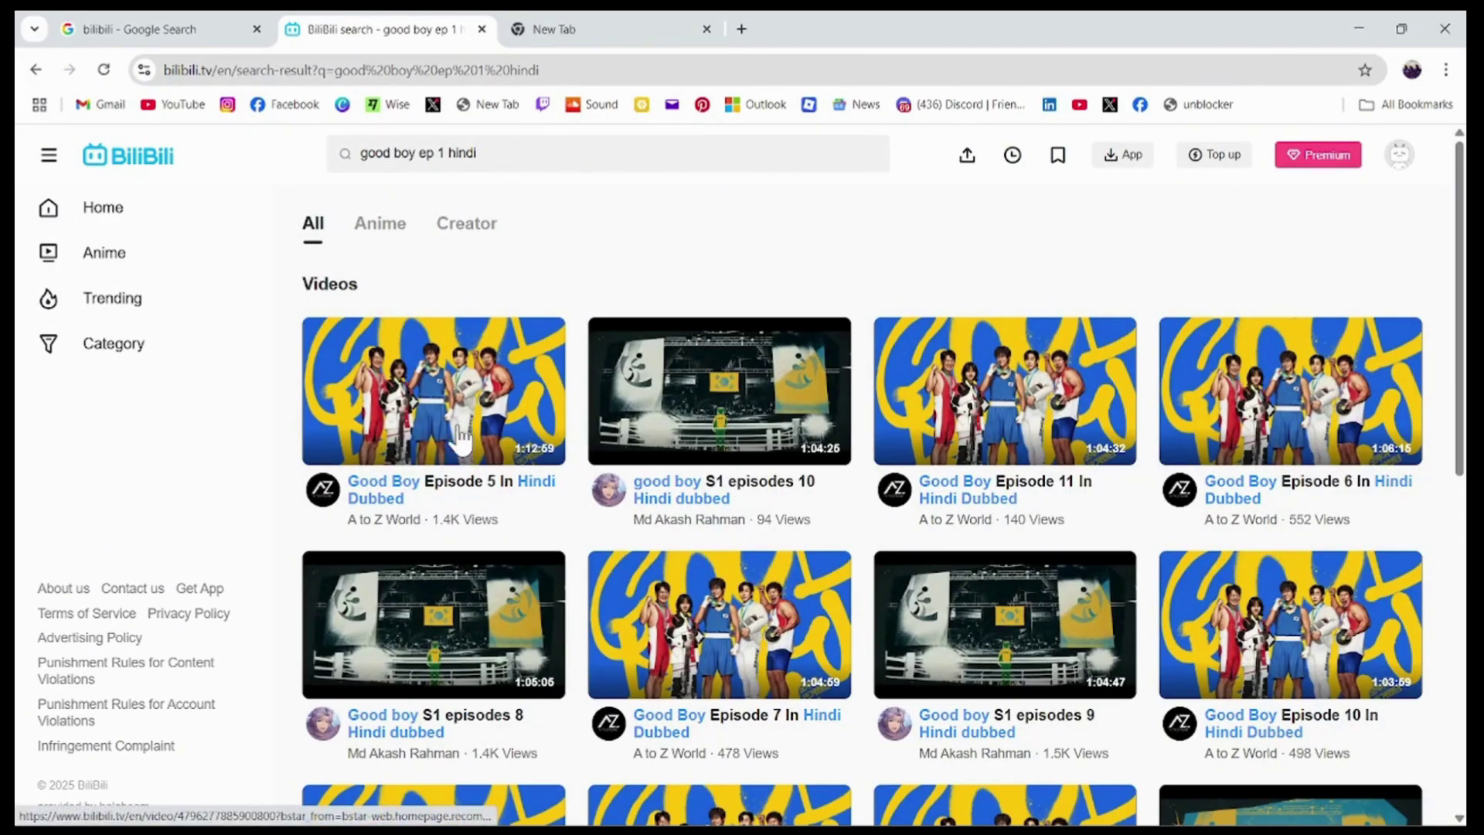
scroll(864, 667, down, 5)
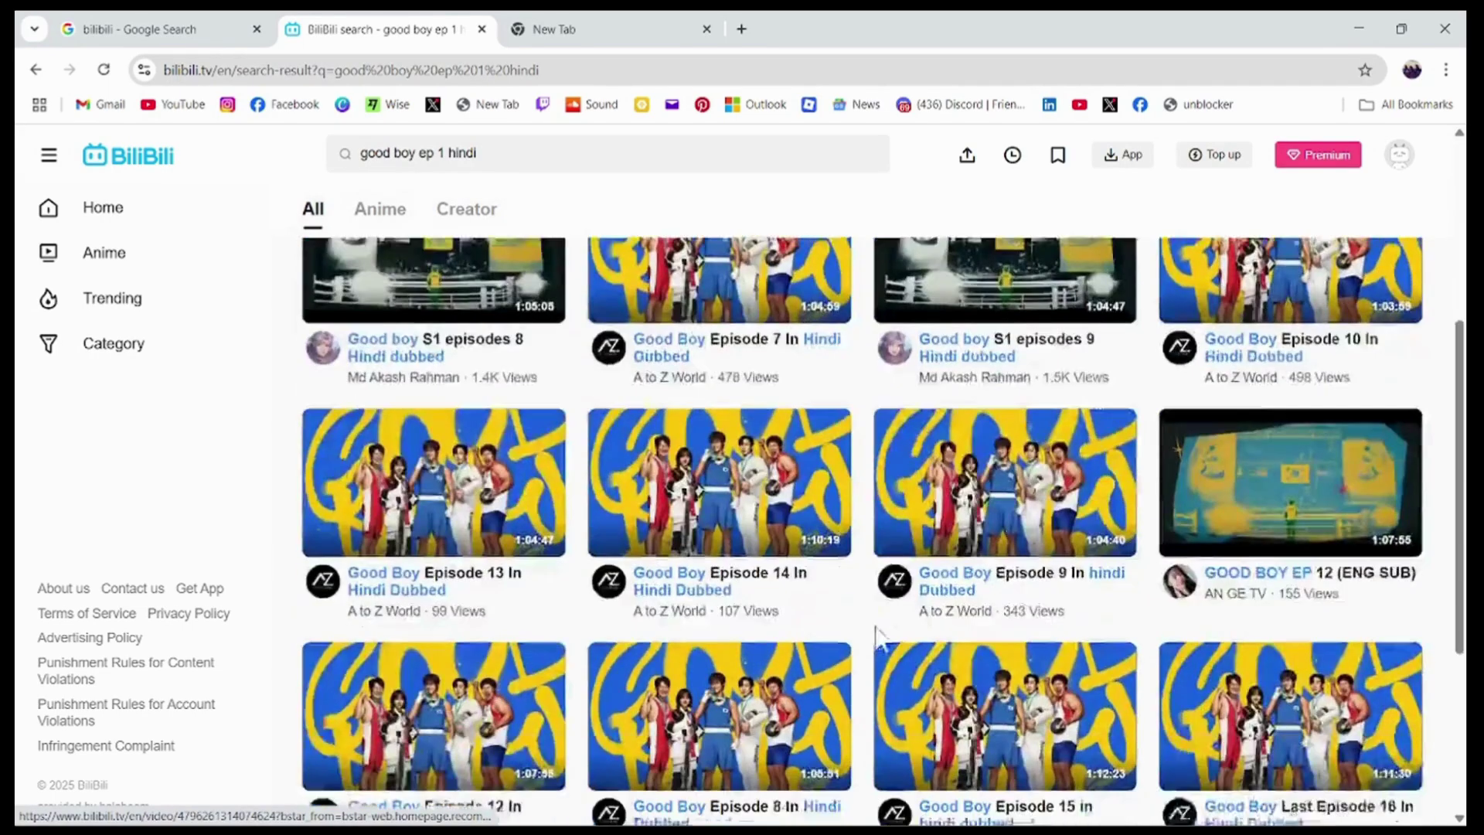
scroll(721, 464, up, 8)
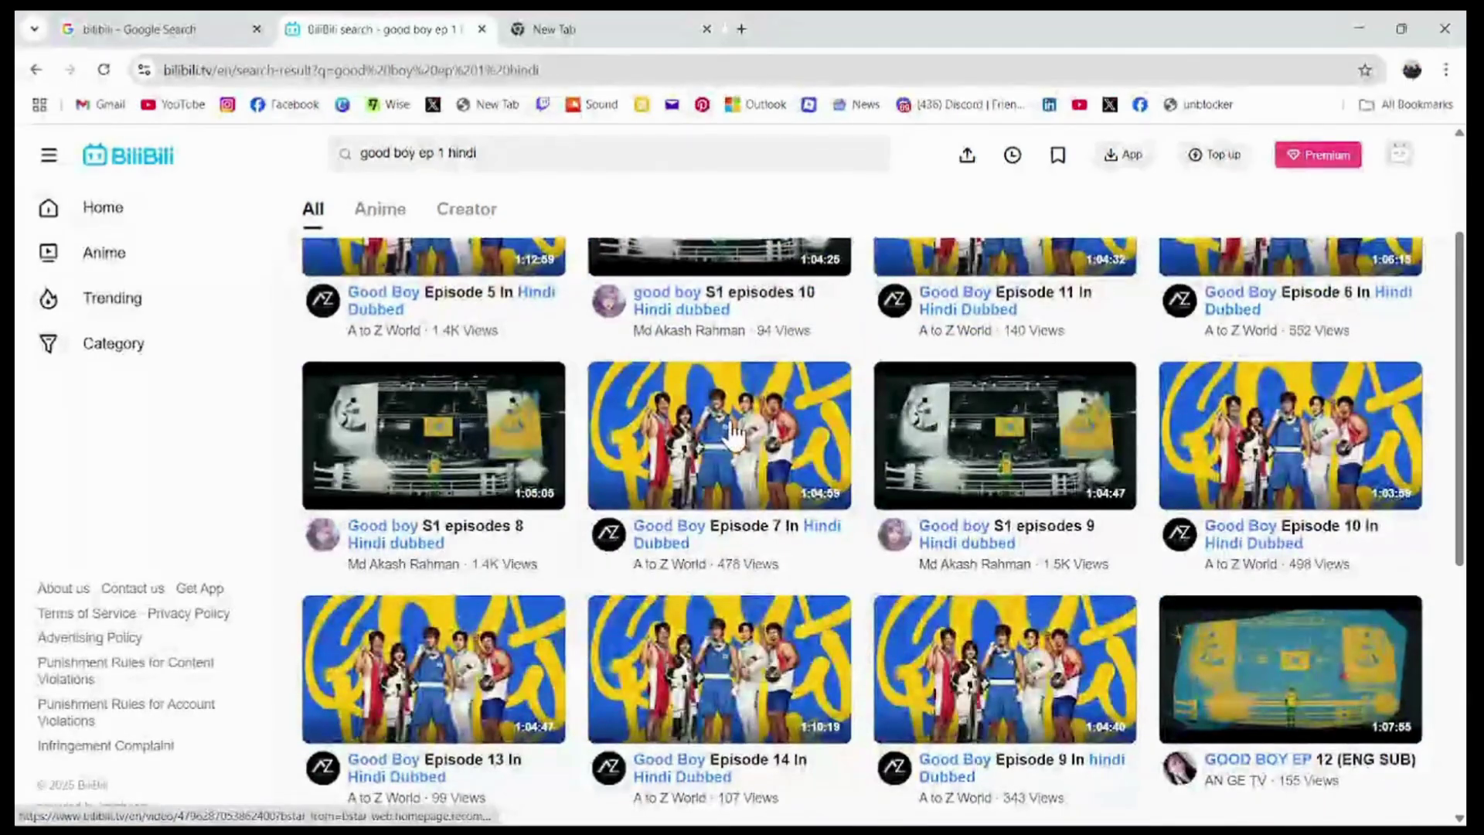
middle_click(715, 645)
right_click(715, 645)
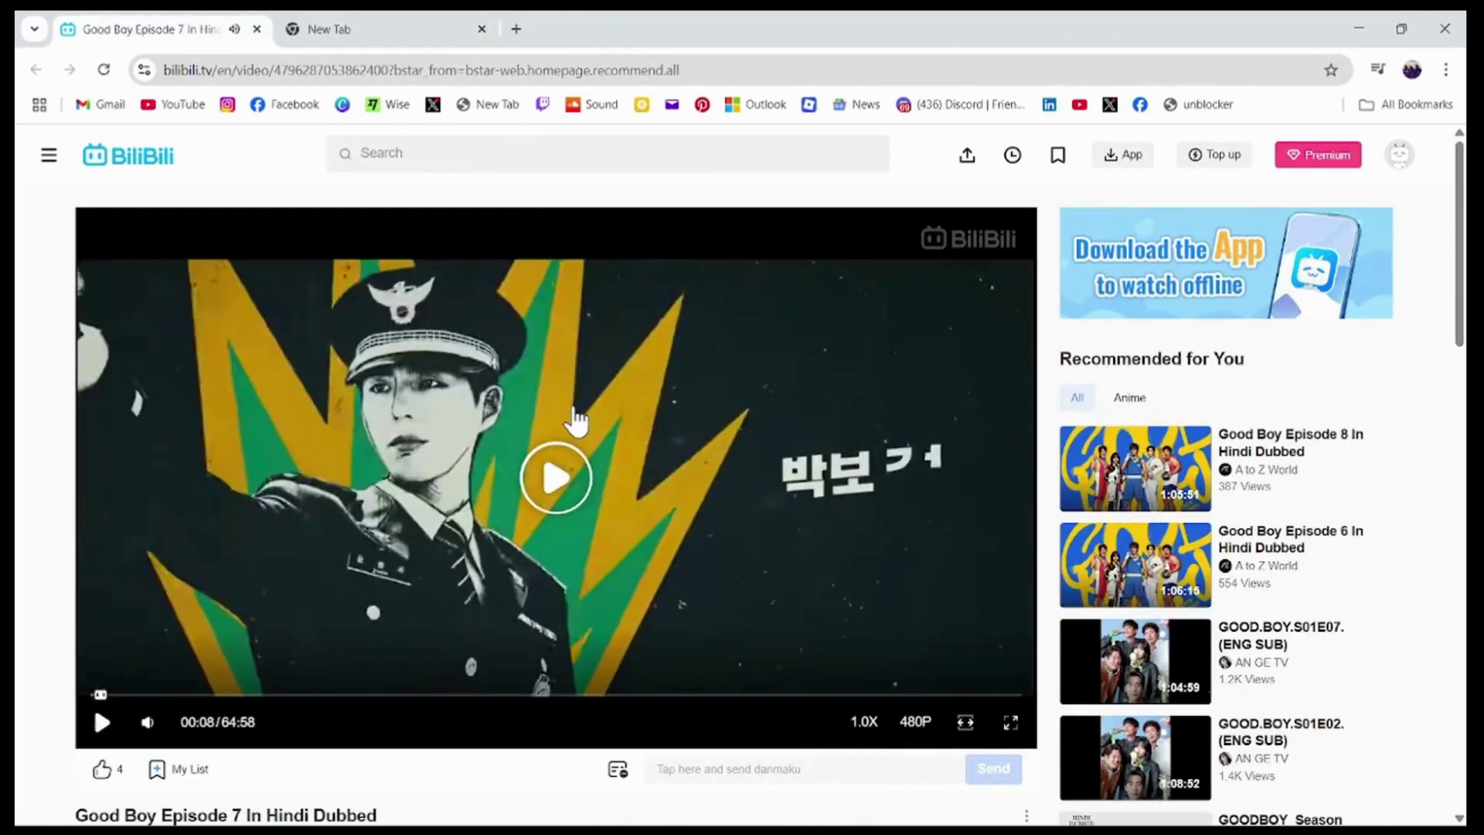
- Load snapany.com in the empty new tab
click(389, 30)
click(568, 390)
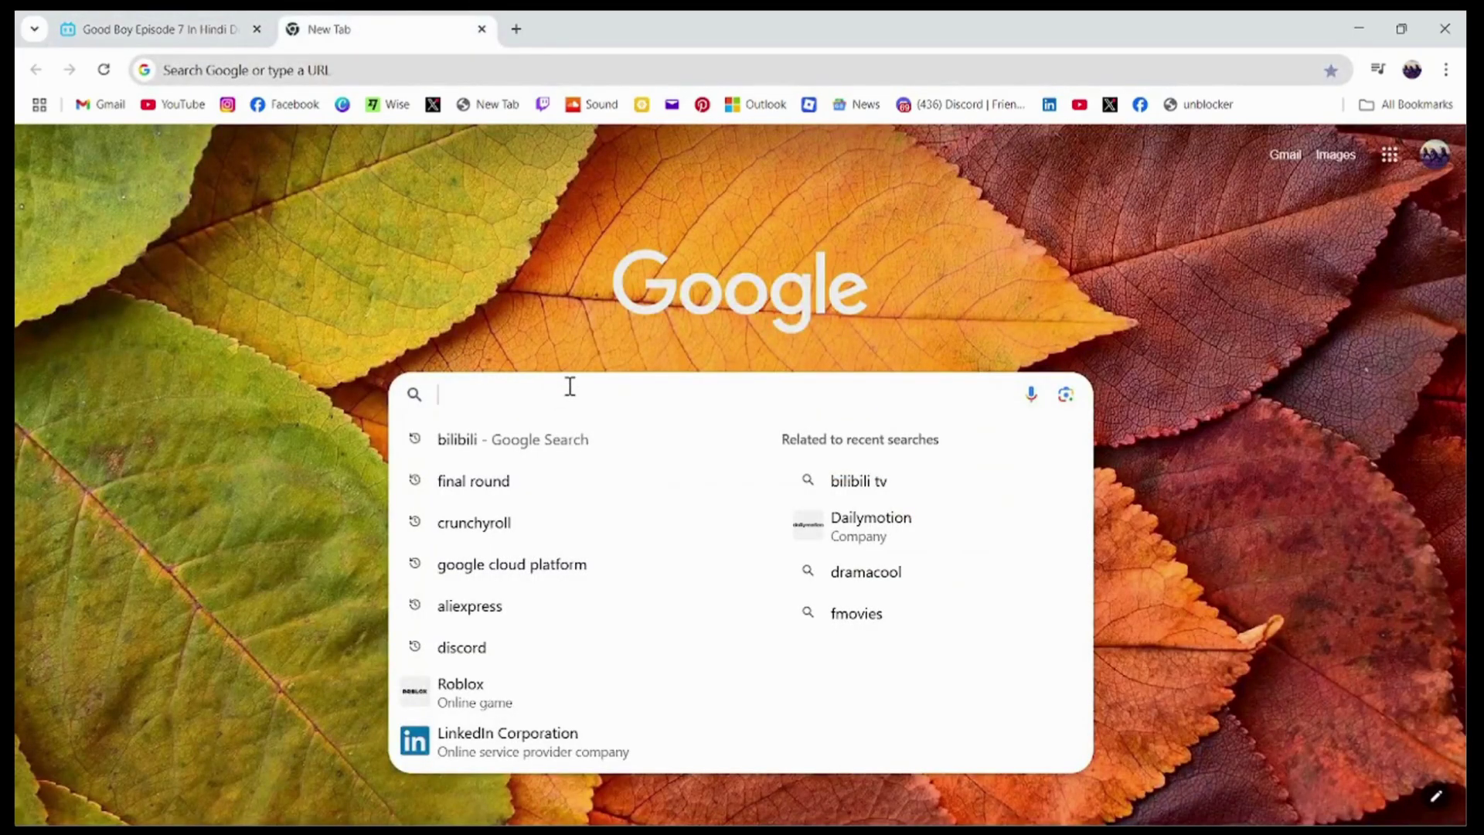
text(snapany.com)
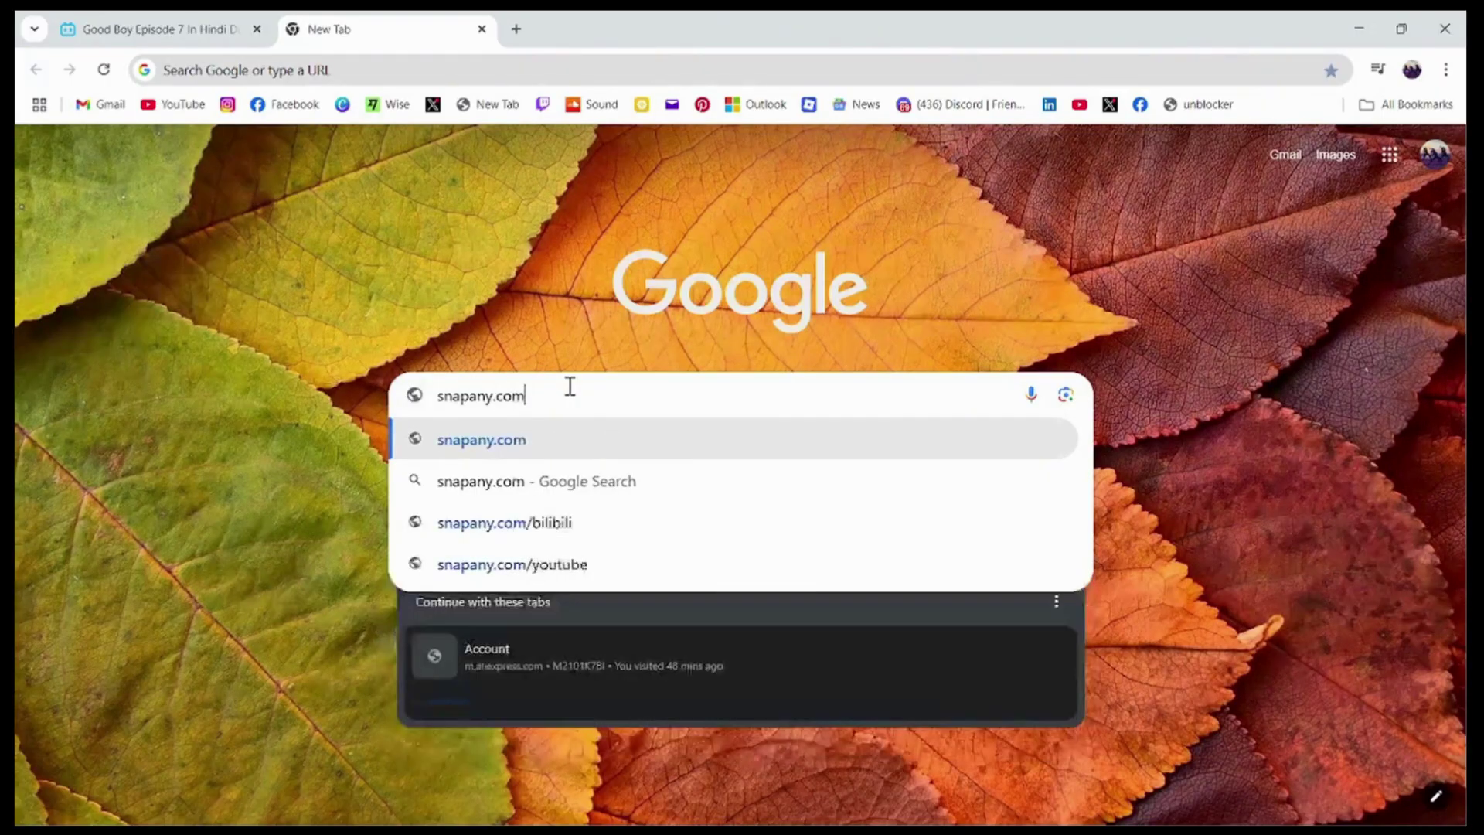
key(Return)
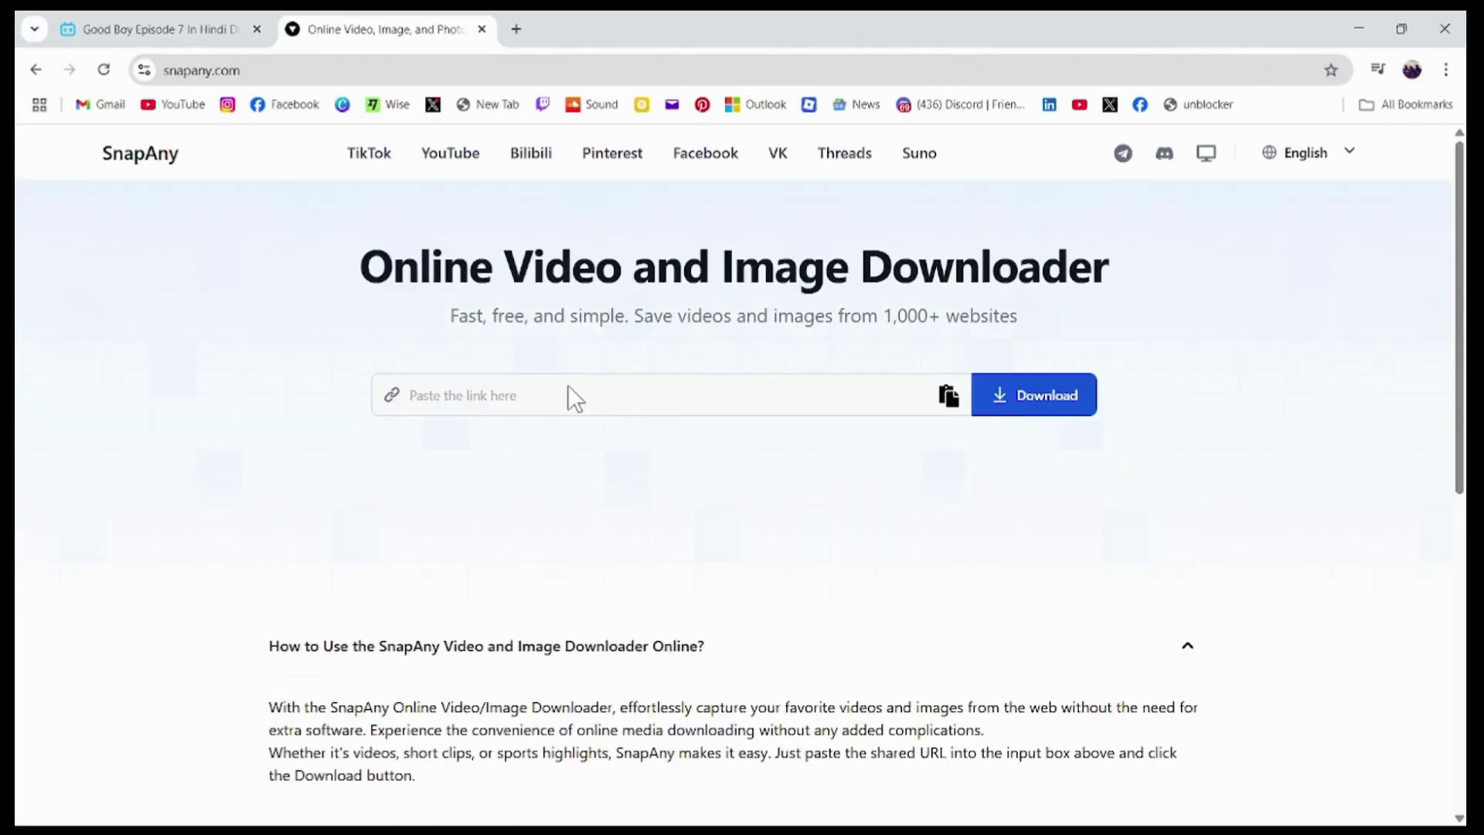
- Paste the Episode 7 BiliBili link into SnapAny, hit Download, then open a blank tab
click(569, 390)
key(ctrl+v)
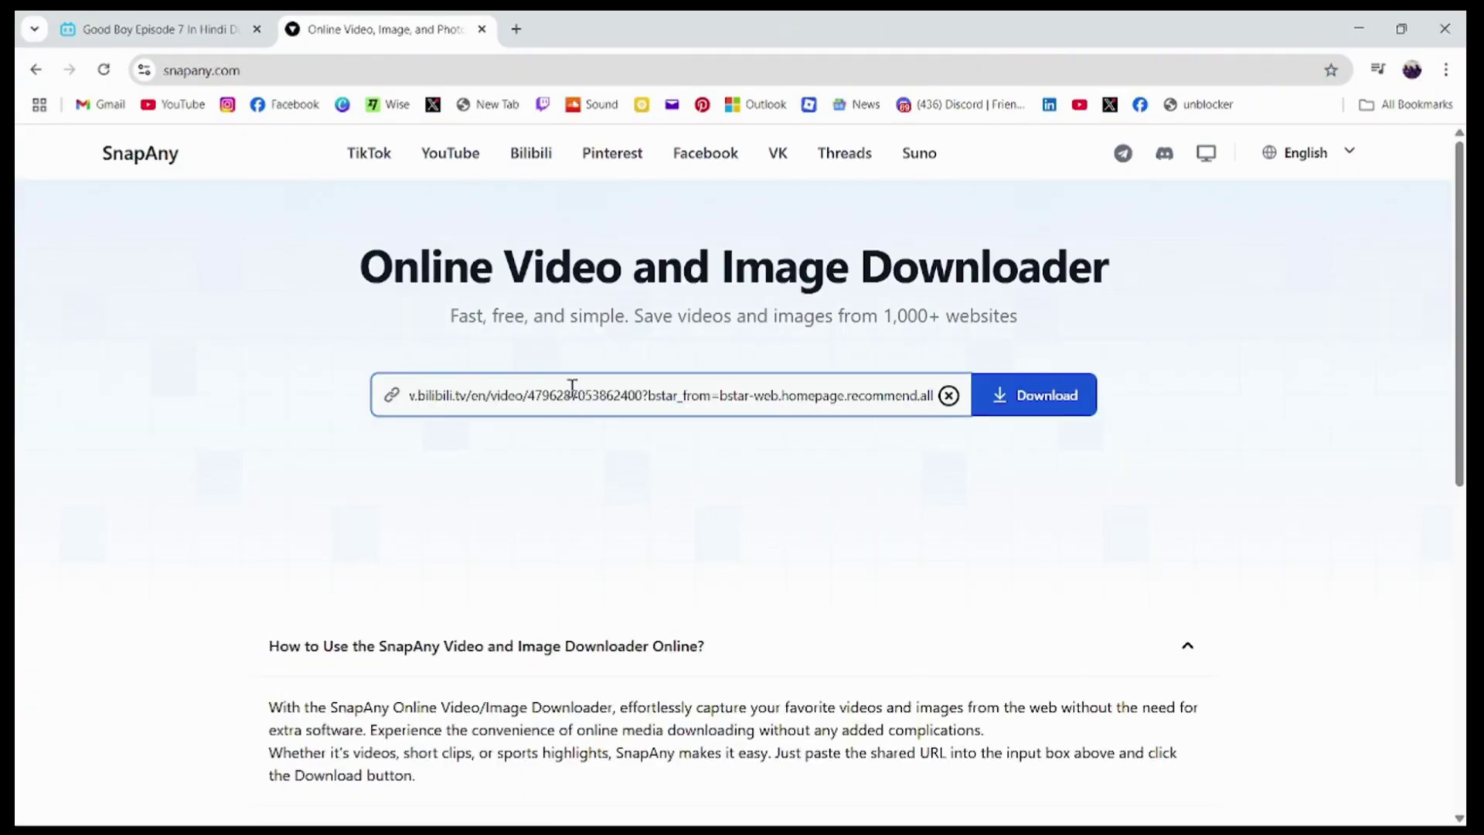
click(1024, 400)
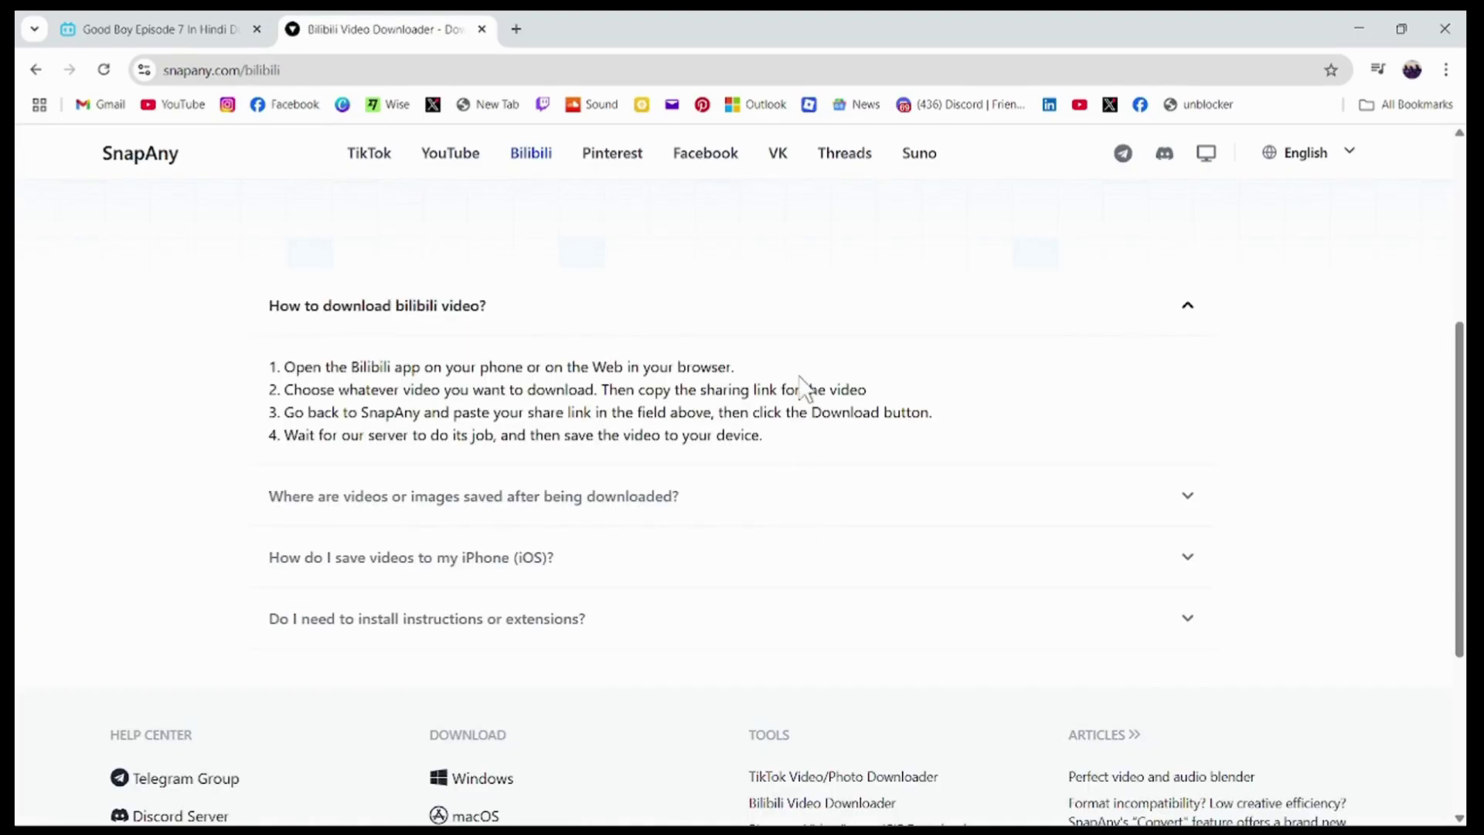
click(516, 30)
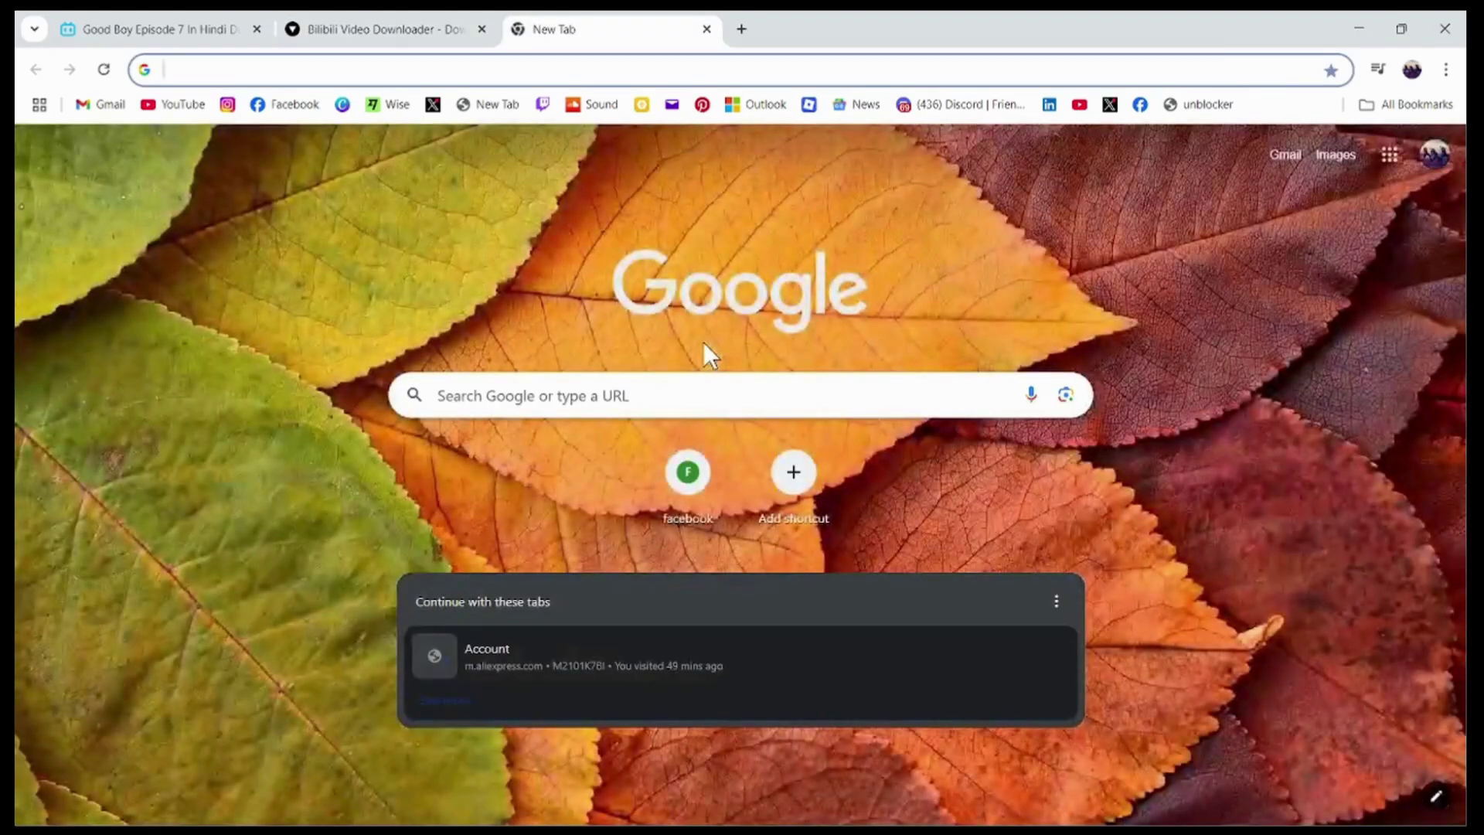